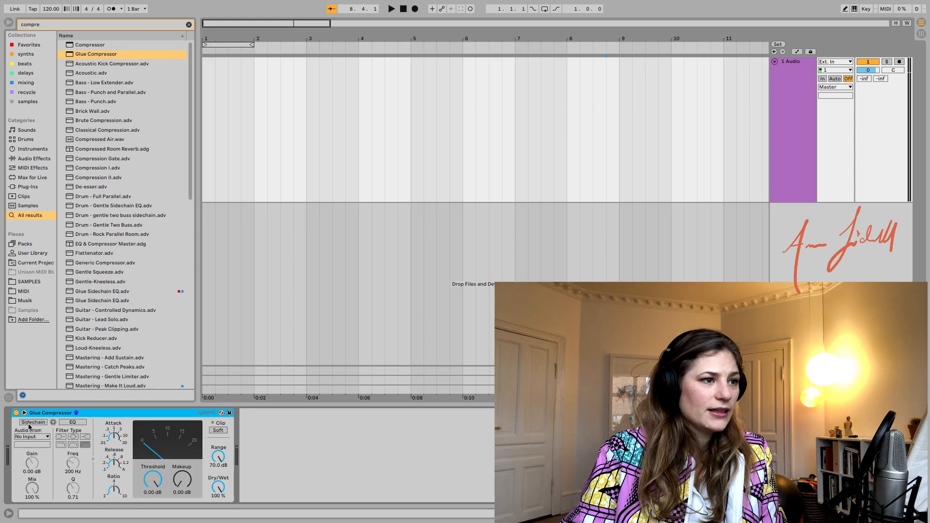
Turn on the Glue Compressor's sidechain and look at its audio source choices
click(30, 423)
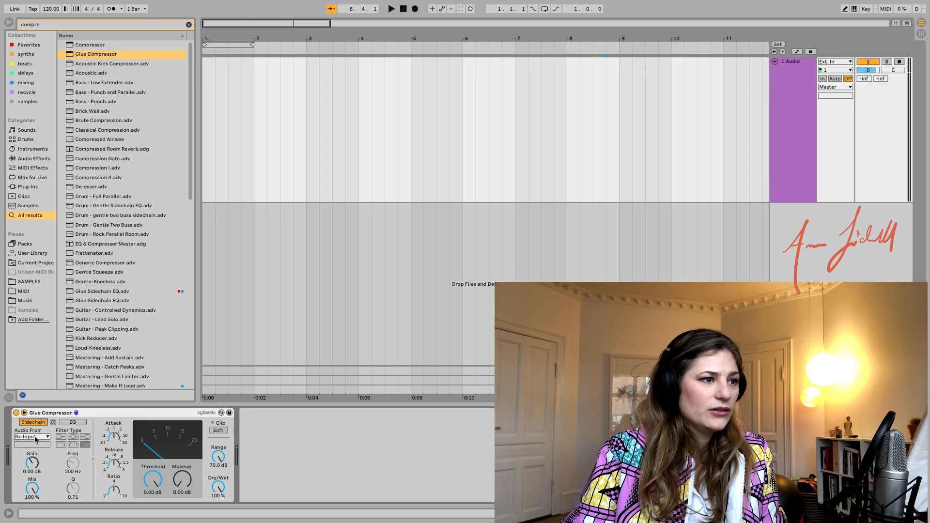
click(35, 440)
click(34, 438)
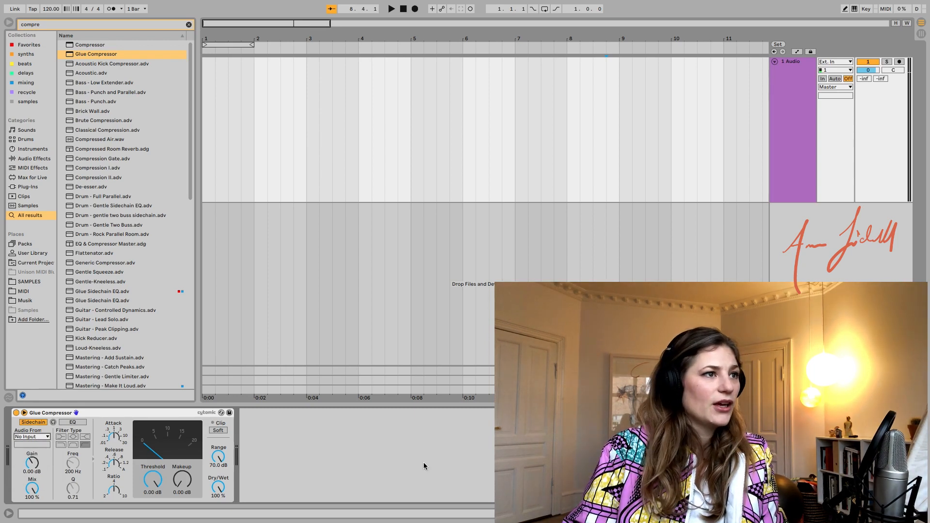
Clear the browser's search text and show the synths collection
click(43, 187)
double_click(67, 24)
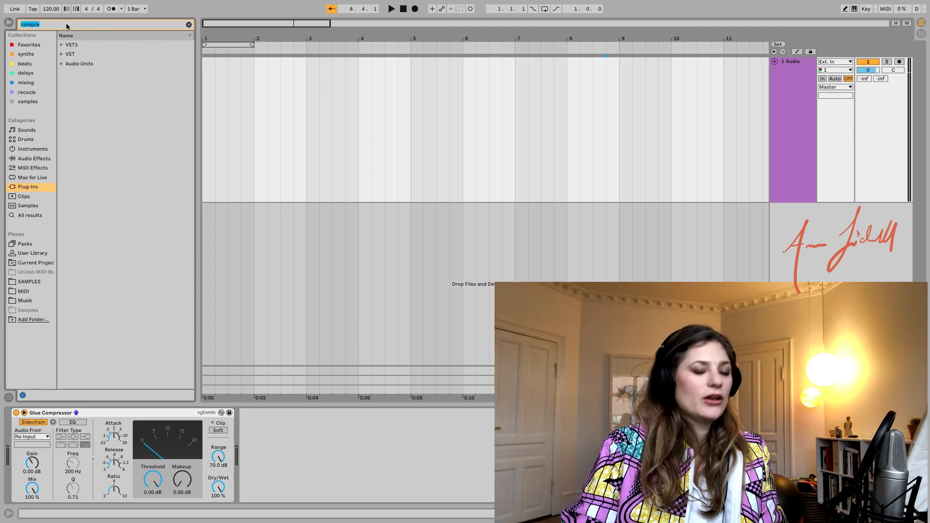
key(BackSpace)
click(34, 54)
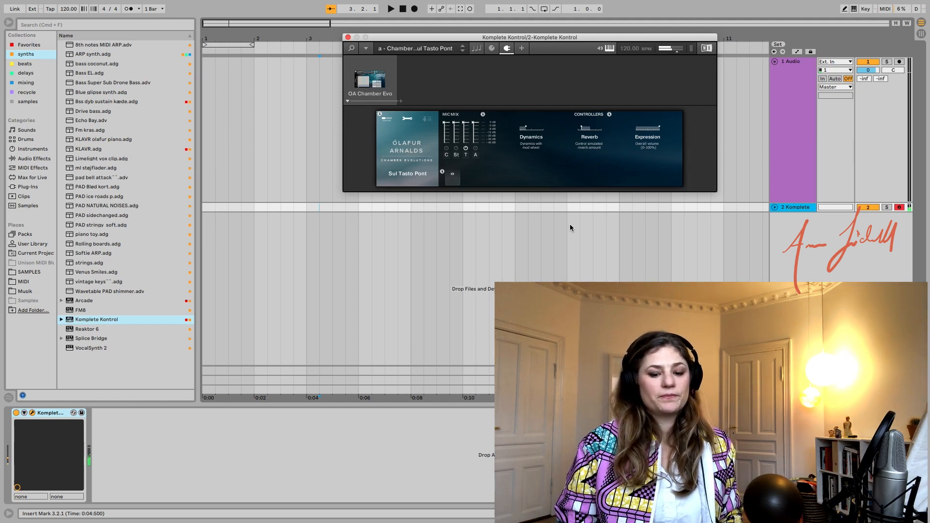
Record a sustained chord as a MIDI clip on the Komplete track and select the clip
click(455, 9)
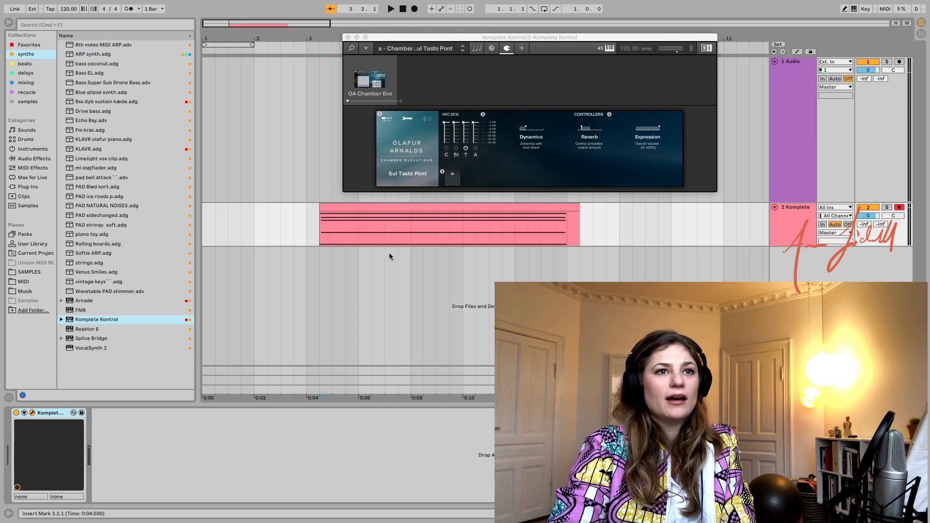
click(402, 233)
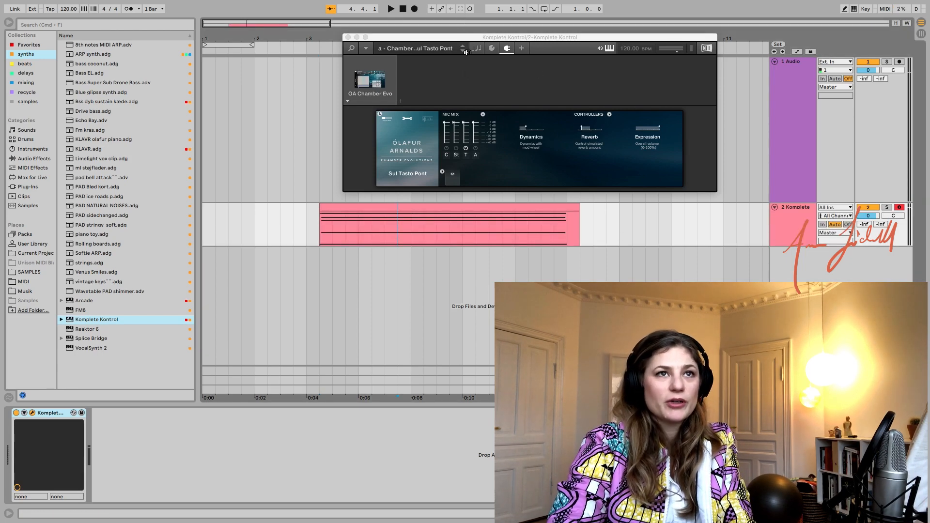
click(490, 208)
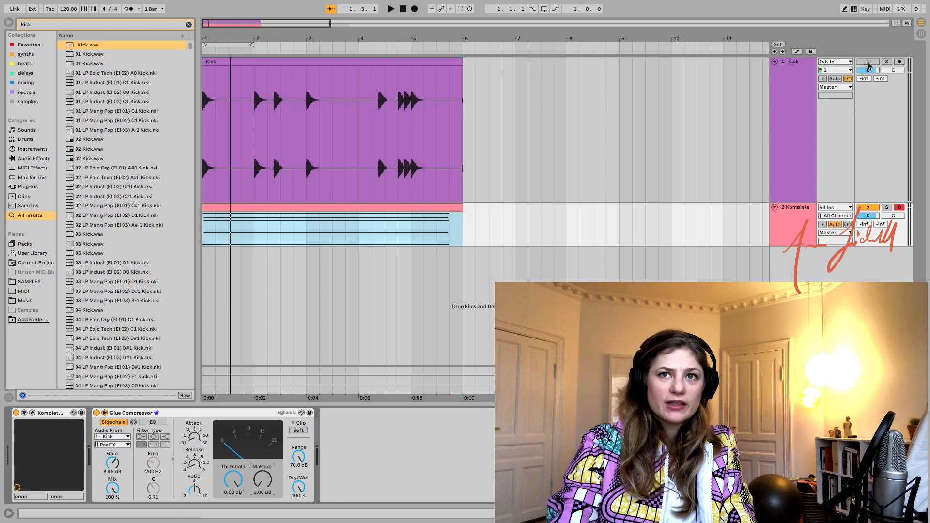
Check the Kick clip, the chord clip, and the sidechain source and tap point of the Komplete track's Glue Compressor
click(425, 69)
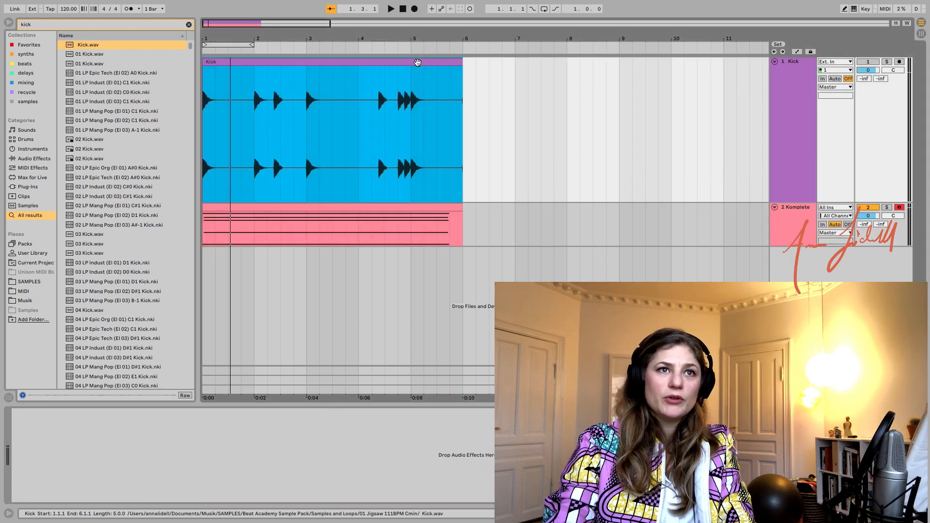
click(317, 212)
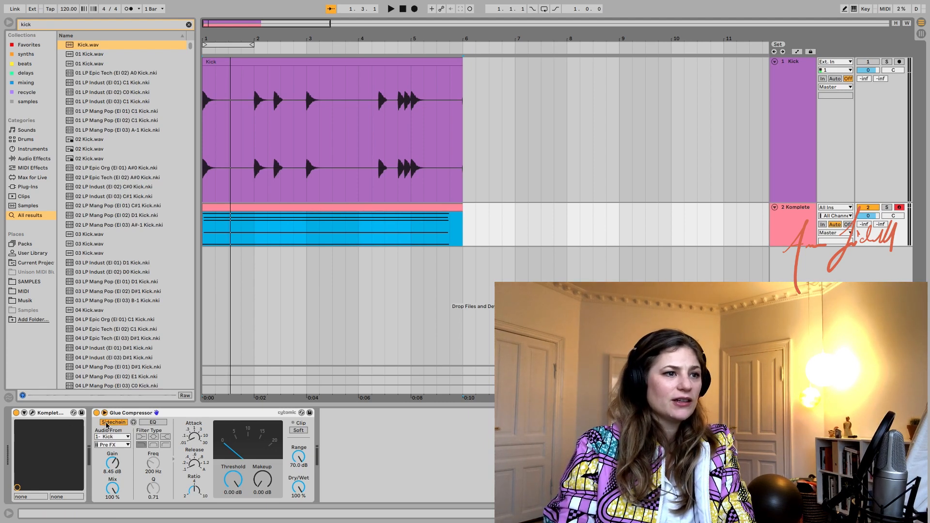
click(124, 437)
click(121, 445)
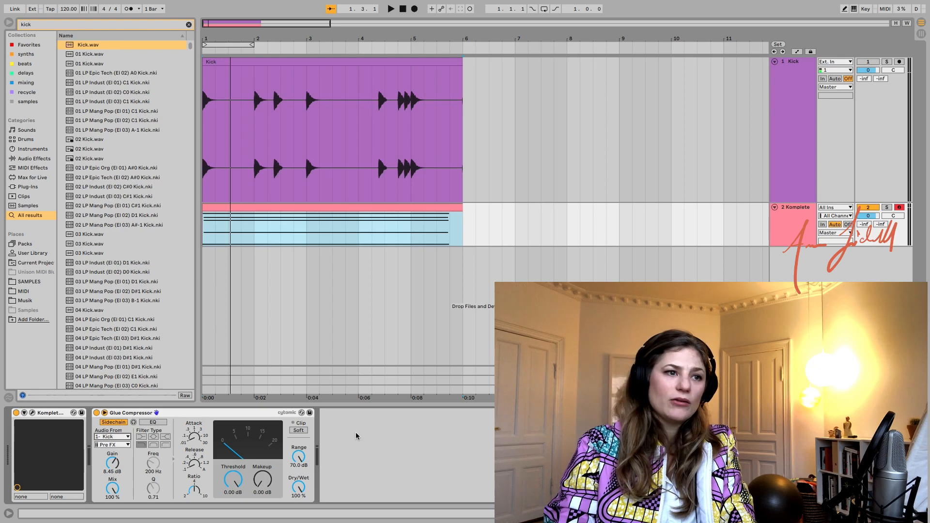
Lower the threshold of the Komplete track's Glue Compressor to -40 dB and play the kick and chords to hear the ducking
mouse_move(233, 463)
mouse_down()
mouse_move(233, 509)
mouse_move(236, 476)
mouse_up()
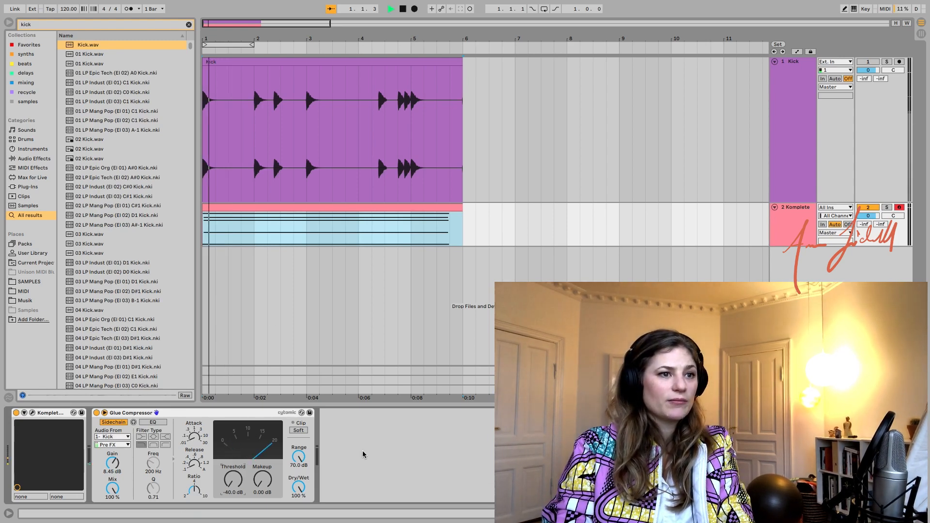
key(space)
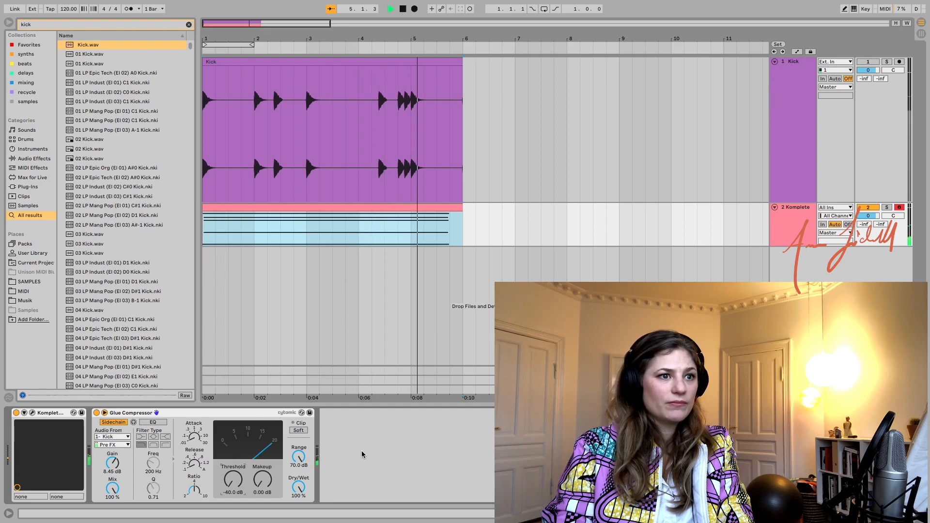
key(space)
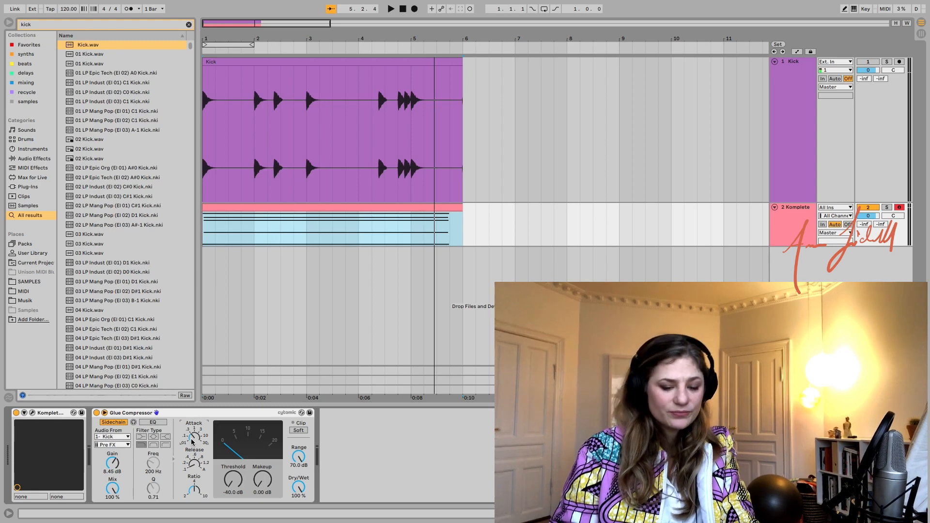
key(space)
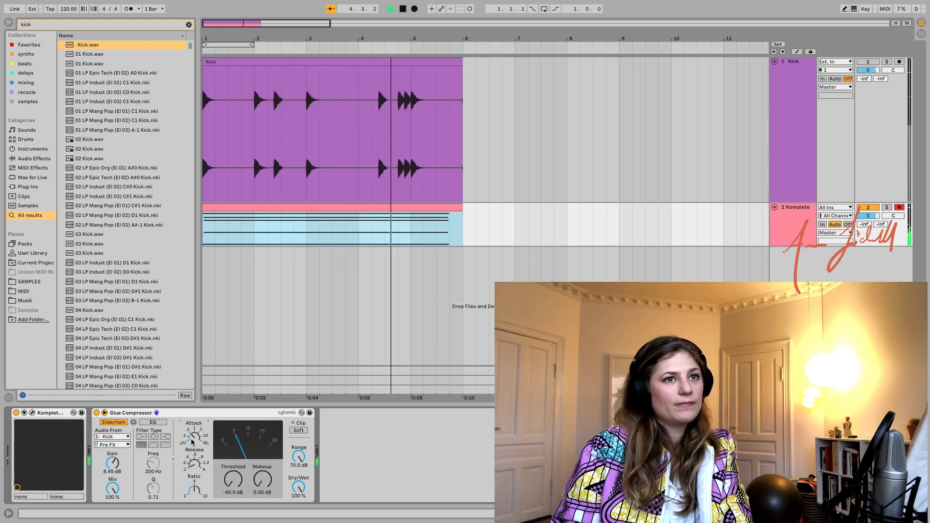
key(space)
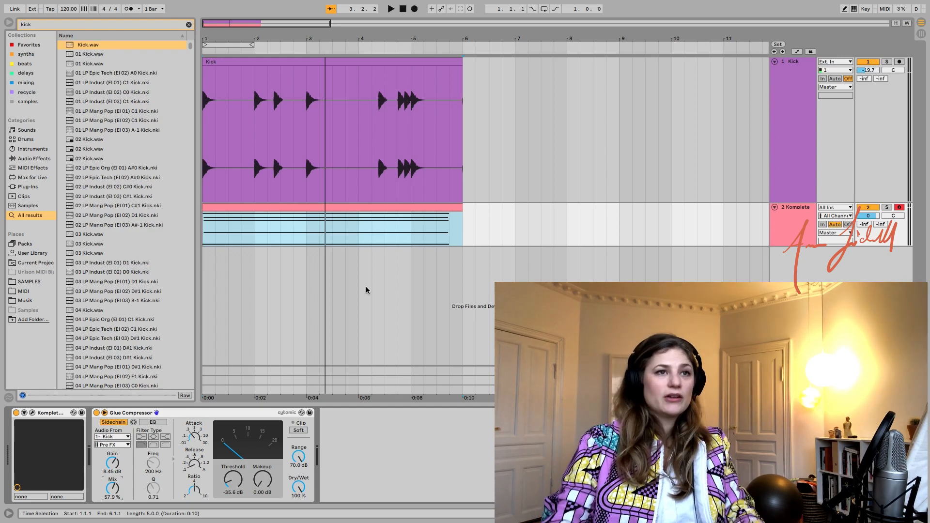
Add a new MIDI track for the bass synth and record a bass part from the song start with the metronome on
click(795, 223)
key(ctrl+shift+t)
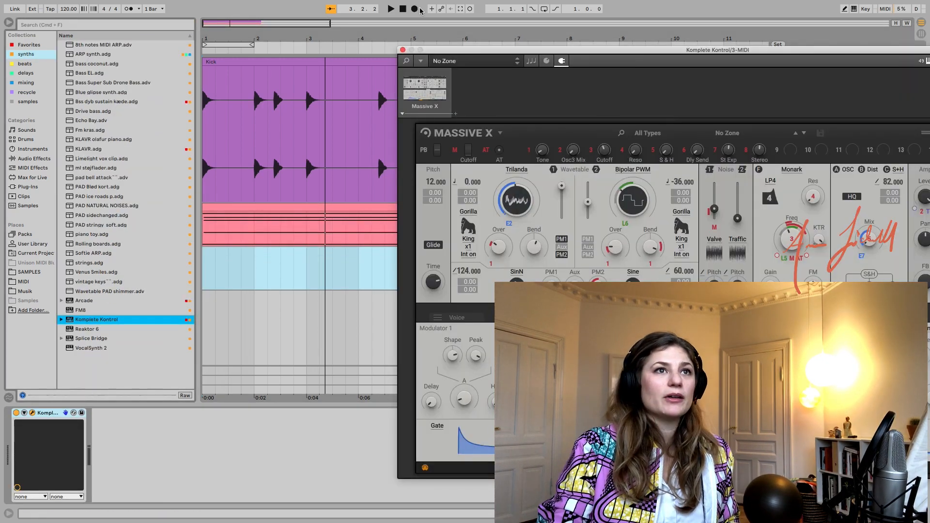
click(129, 8)
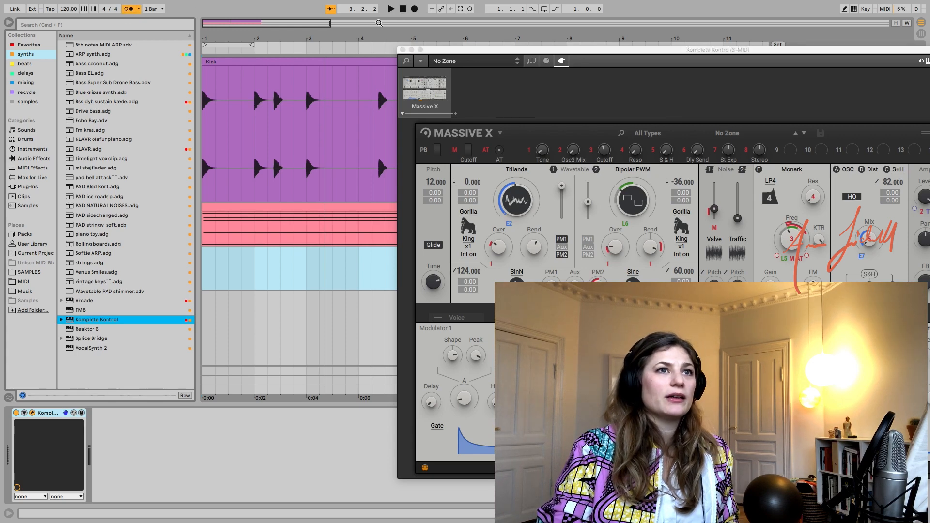
click(402, 8)
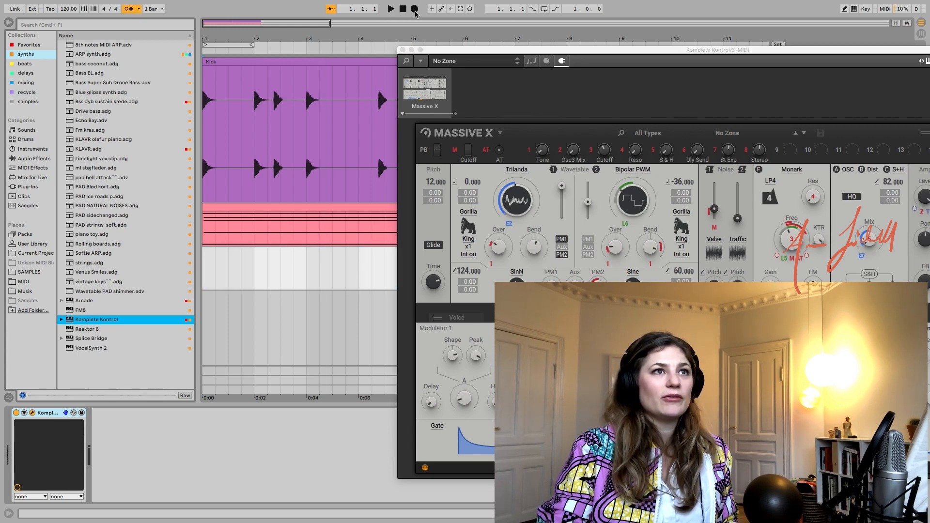
click(414, 10)
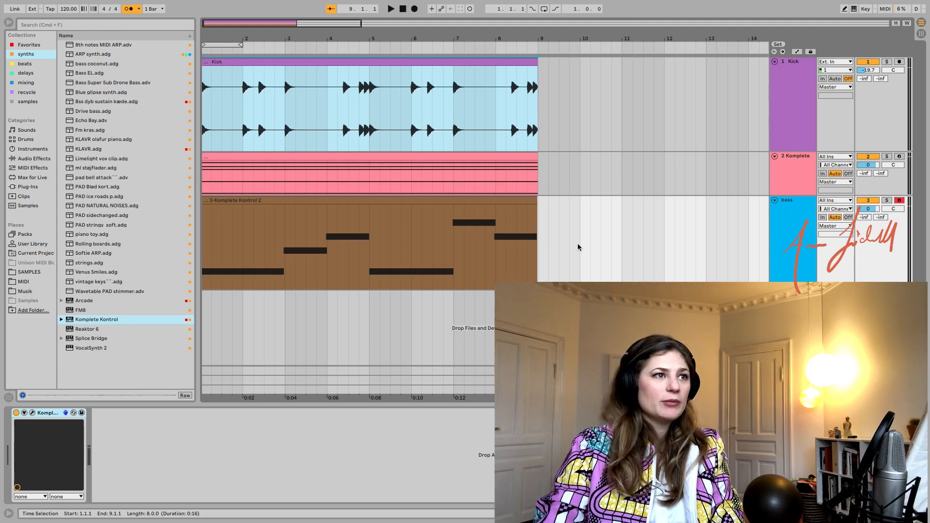
Search the browser for "compr" and add the Glue Compressor to the bass track
key(super+f)
text(compr)
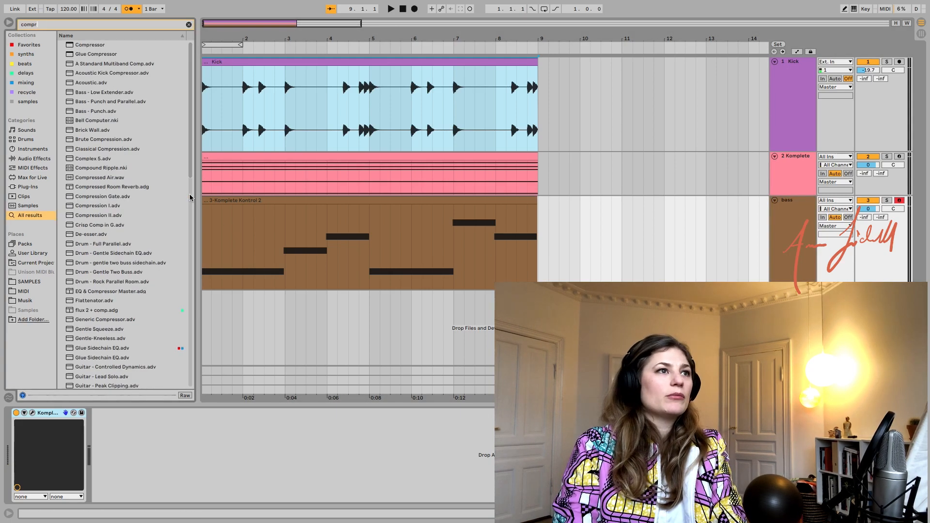
double_click(96, 54)
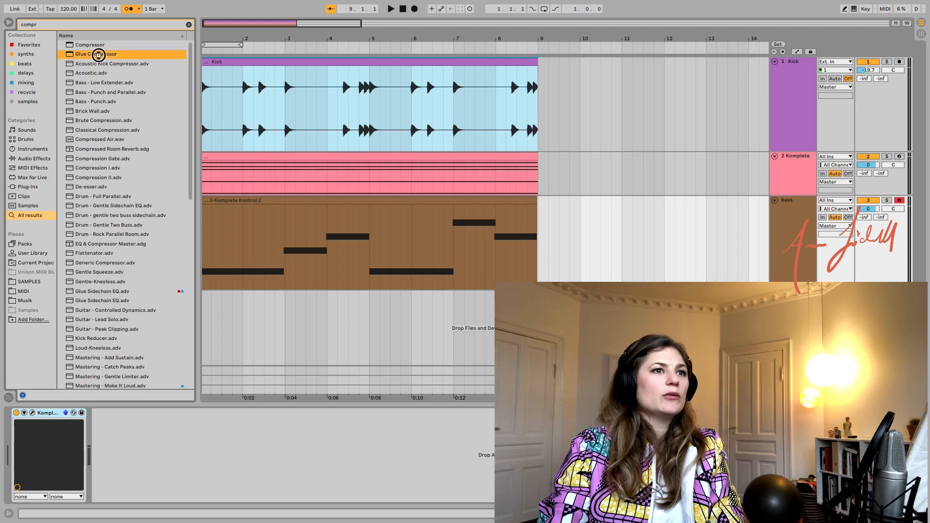
click(104, 413)
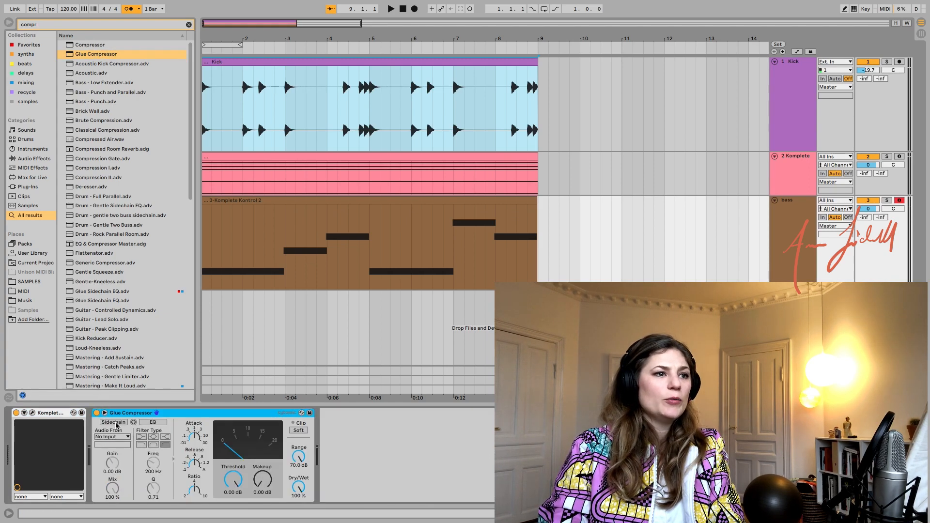
Sidechain the bass track's Glue Compressor to 1-Kick and lower its threshold to -27.9 dB
click(116, 423)
click(122, 437)
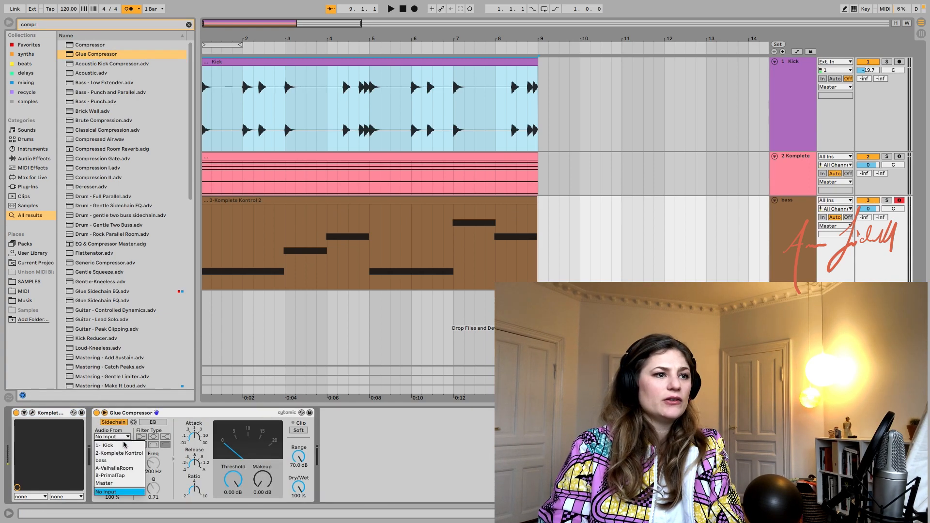
click(124, 446)
drag(233, 480, 234, 504)
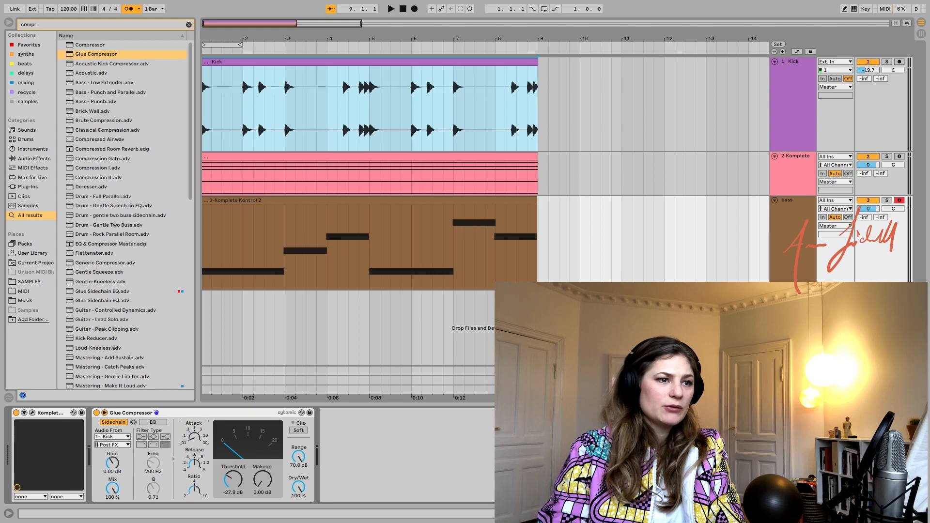
Review the Komplete track's compressor settings and play the kick, chords and bass together from the start
click(308, 175)
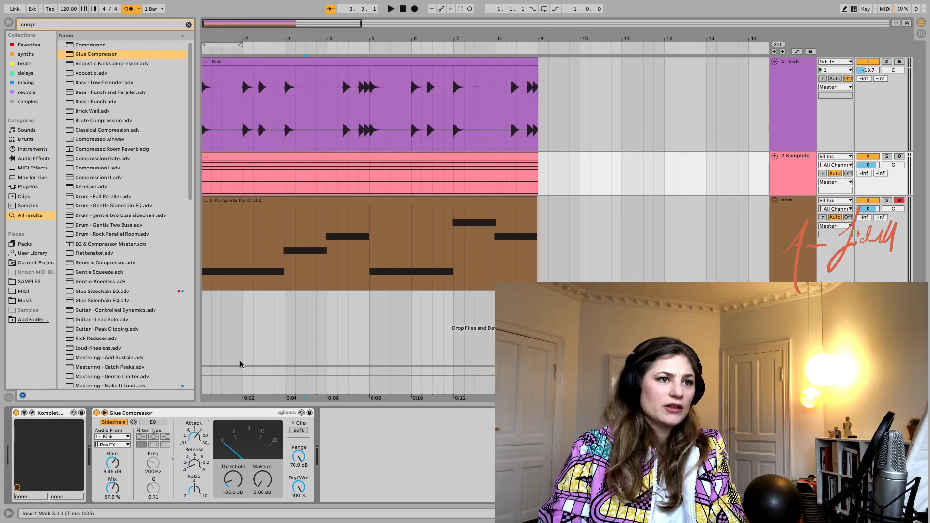
click(438, 201)
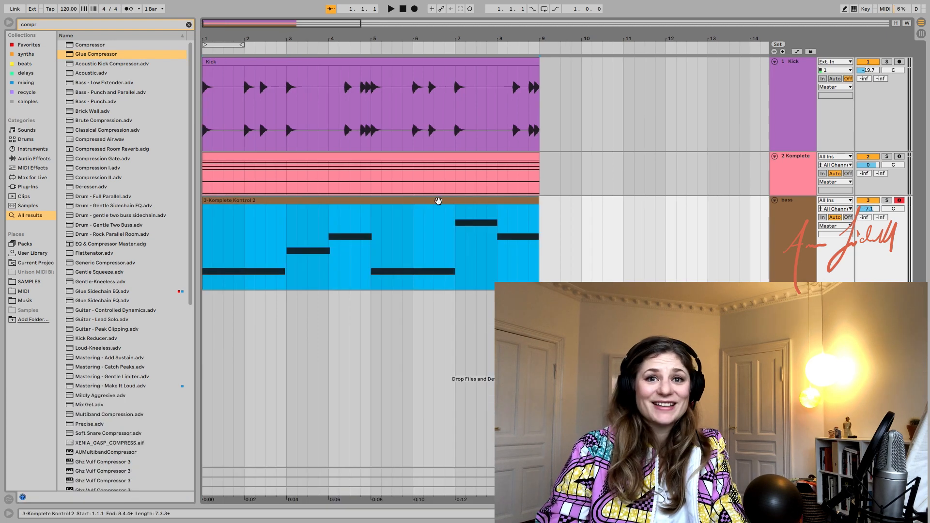
key(space)
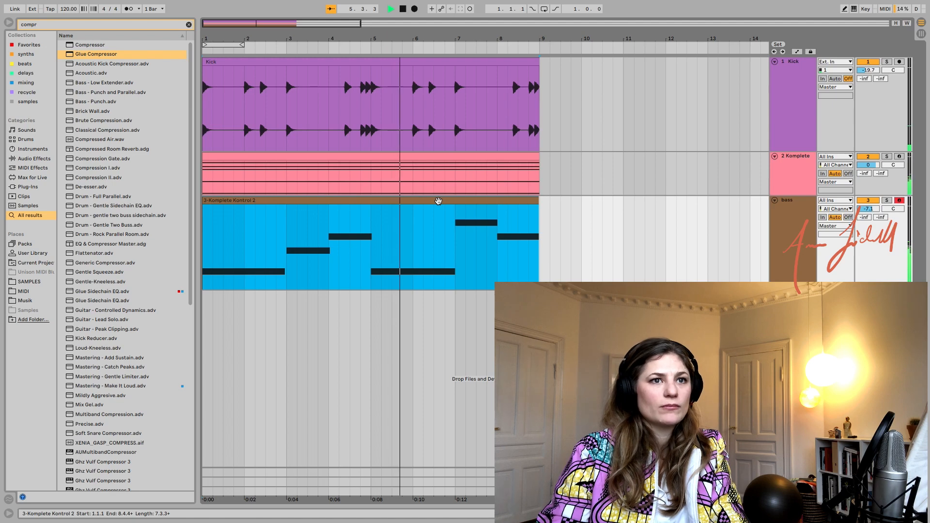
click(466, 220)
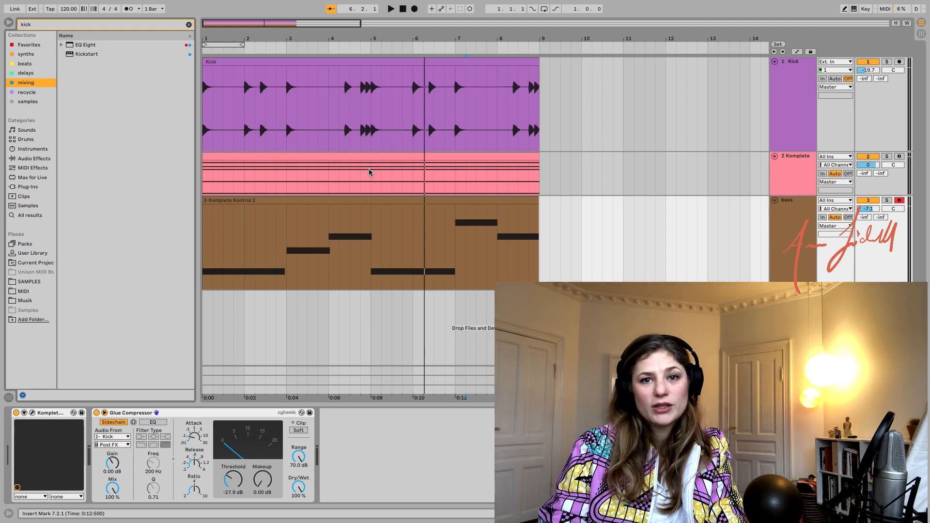
Add Kickstart after the bass track's Glue Compressor, switch the Glue Compressor off and move the Kickstart window to the middle of the arrangement
drag(82, 58, 291, 222)
click(97, 413)
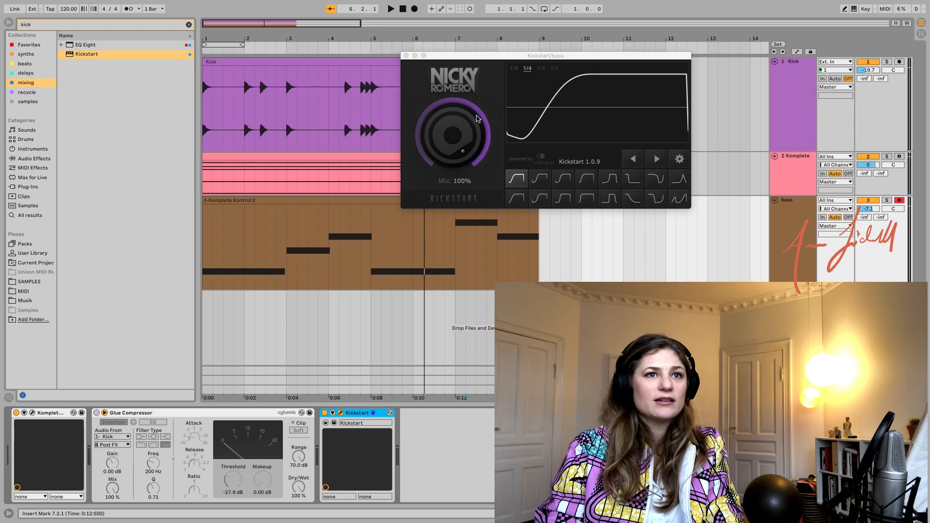
drag(484, 54, 368, 118)
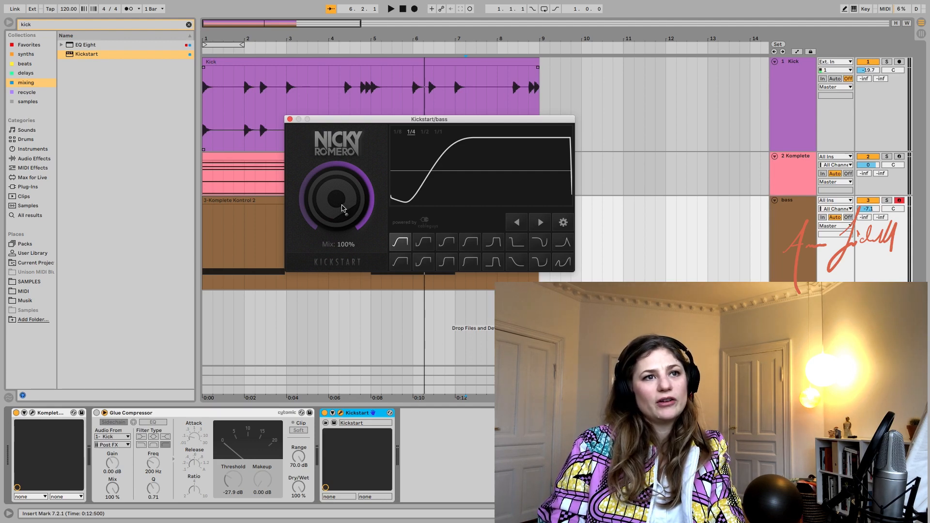
Set Kickstart's mix to 68% and play the arrangement from the start of the bass clip
drag(343, 208, 342, 228)
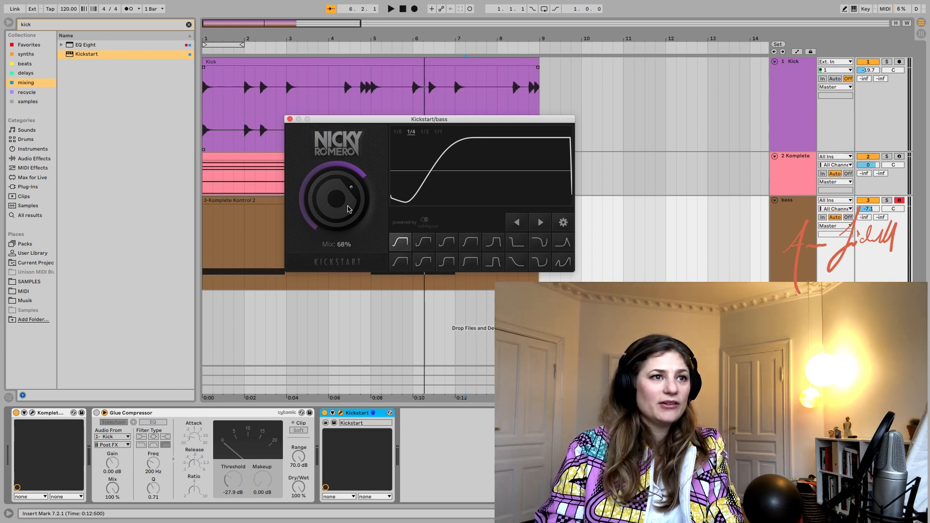
key(space)
key(space)
click(260, 200)
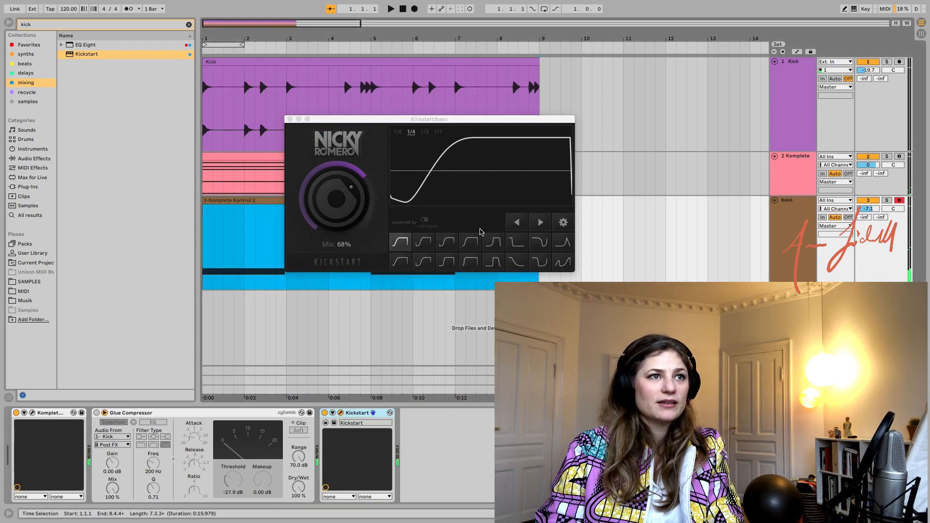
key(space)
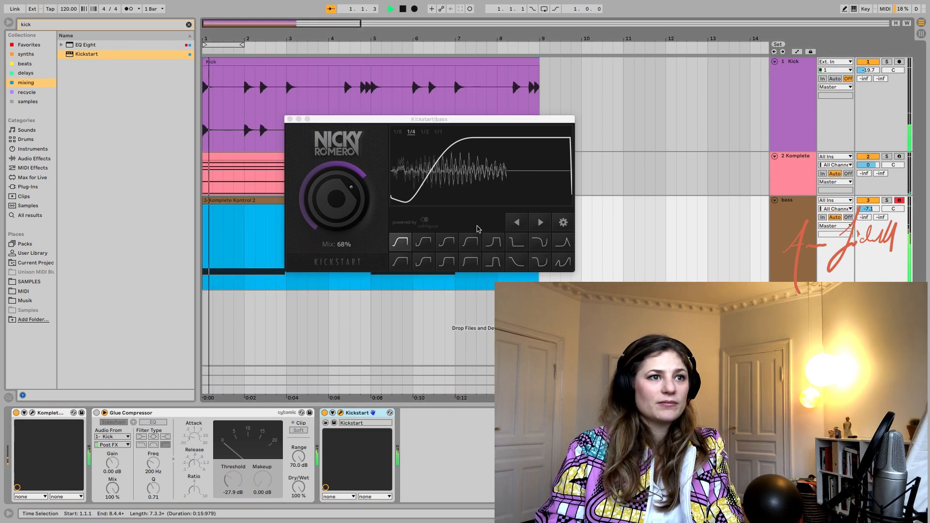
Raise Kickstart's mix to 86% and choose the fifth curve in its upper row during playback
click(398, 238)
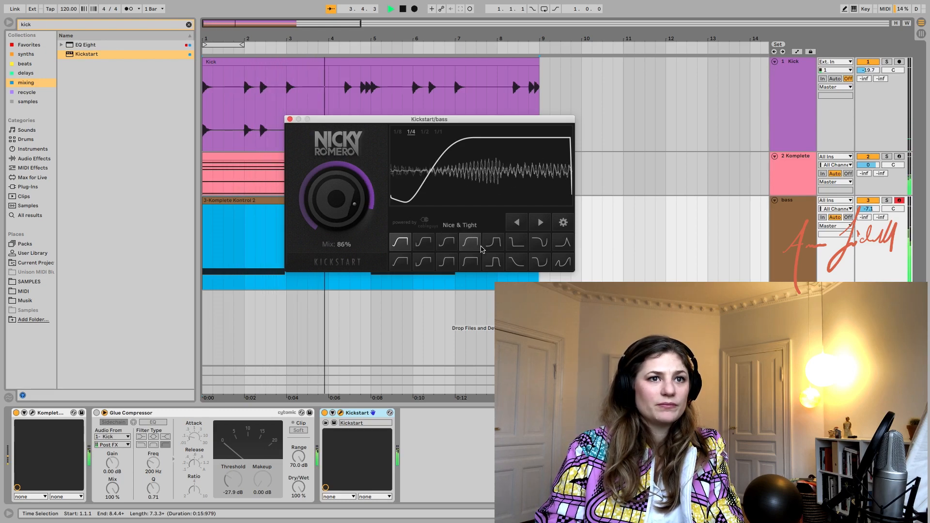
click(498, 250)
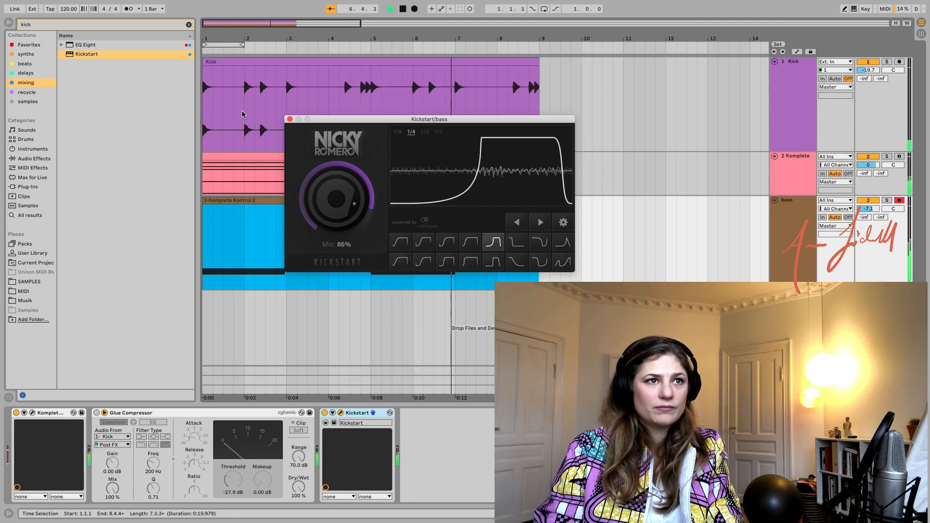
Close the Kickstart window, stop playback and mute the Kick track
click(290, 119)
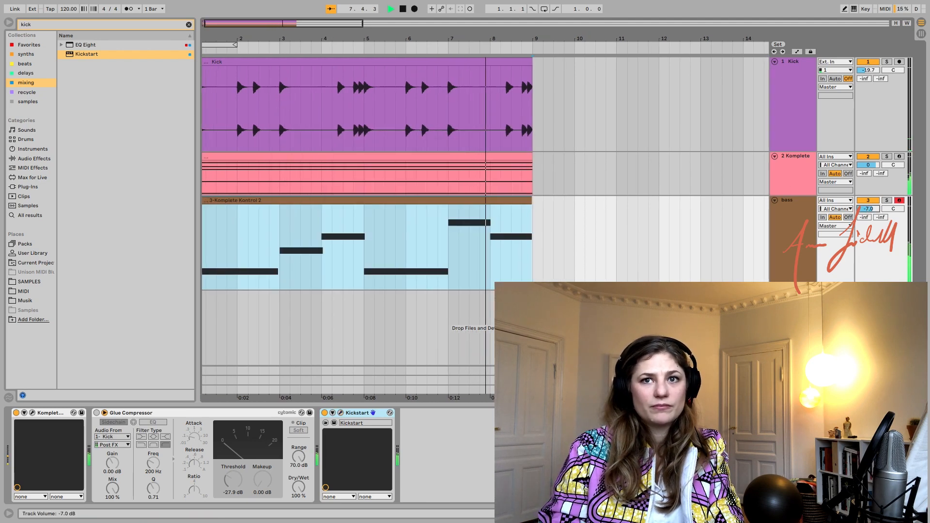
key(space)
click(867, 62)
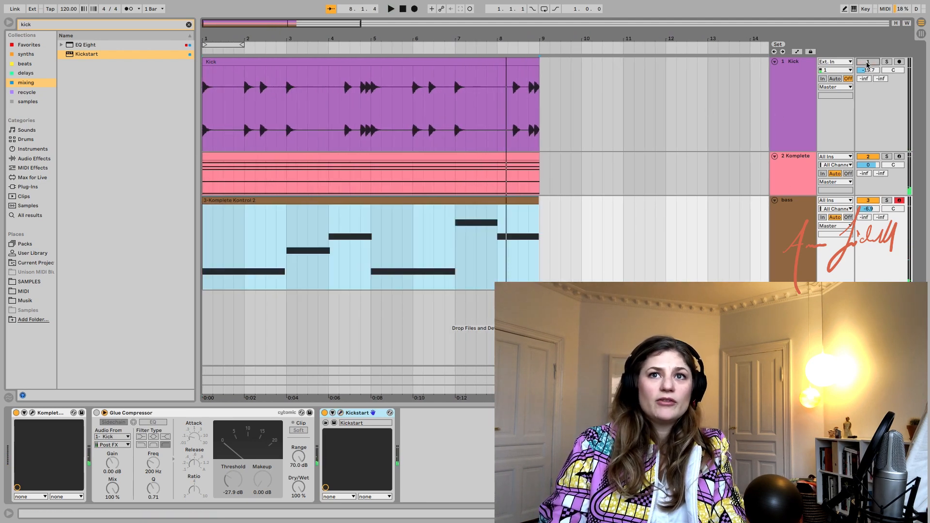
Play the chords and bass from the start of the kick clip with the kick muted, and stop near bar 8
click(486, 63)
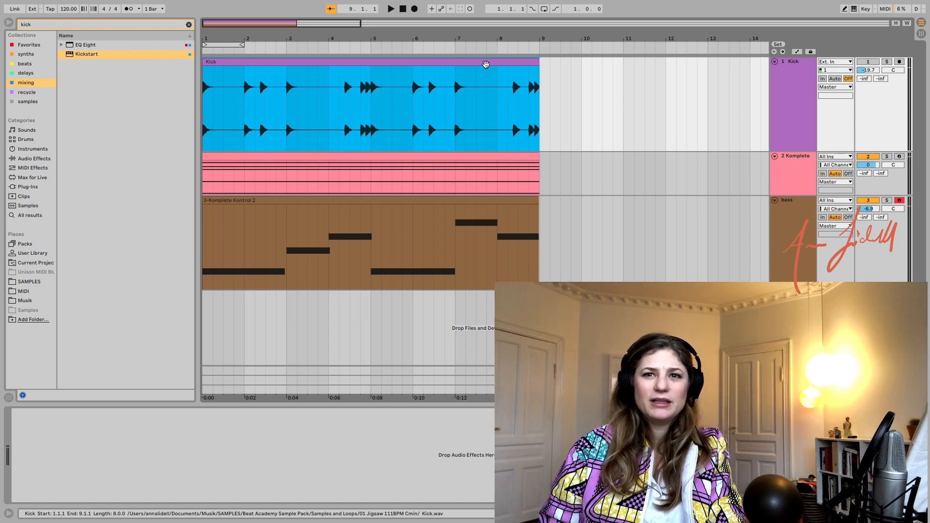
key(space)
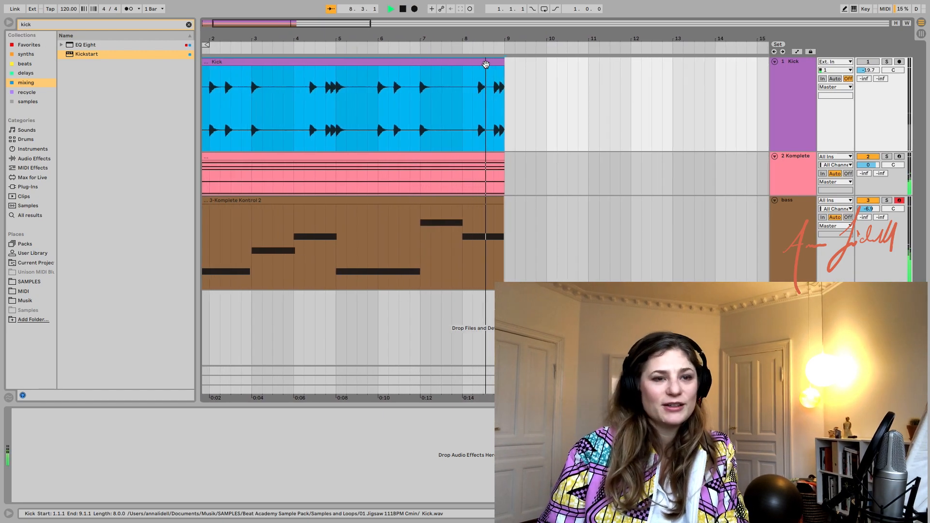
key(space)
Save the Live Set in the Skitser folder as "kick chain track"
key(super+s)
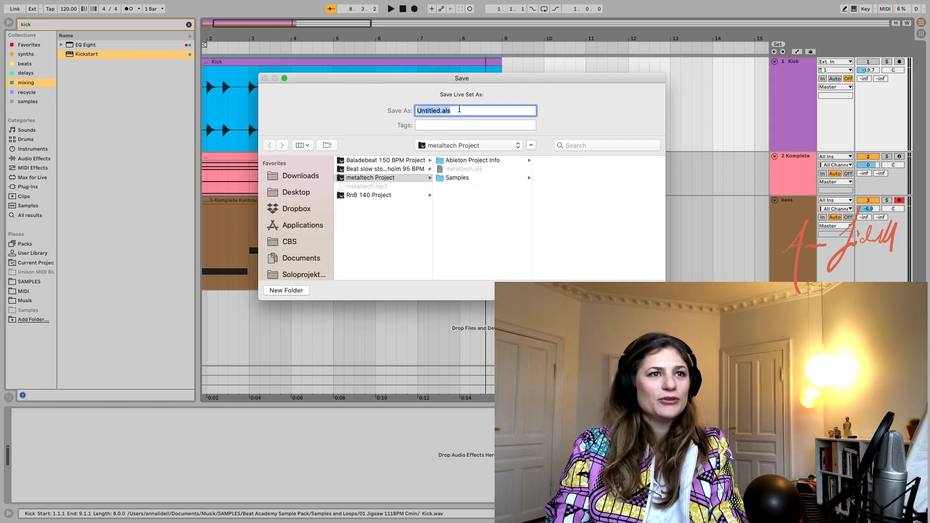
click(386, 210)
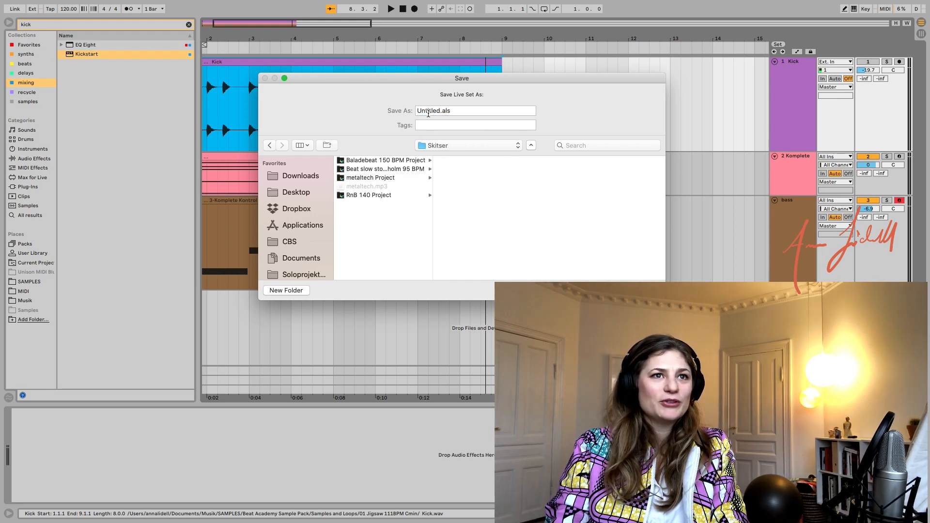
double_click(428, 112)
text(kick)
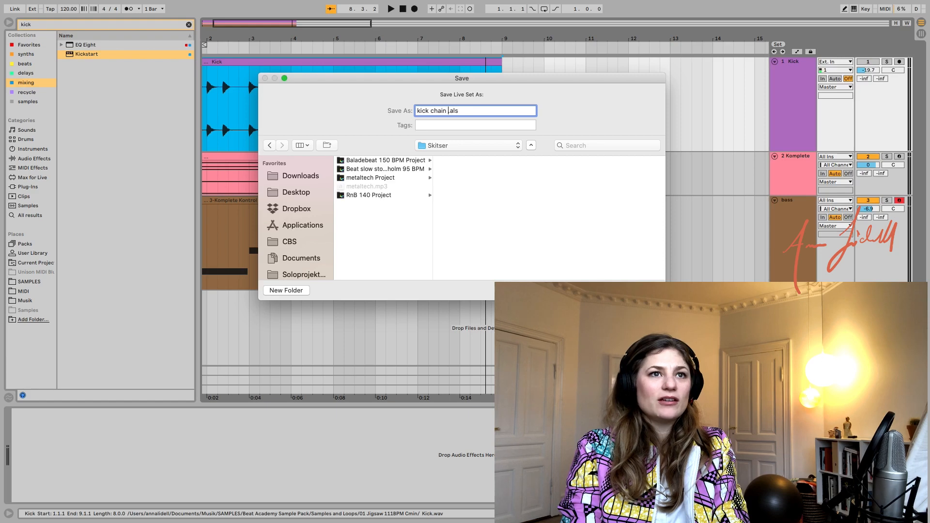
text( chain track)
key(Return)
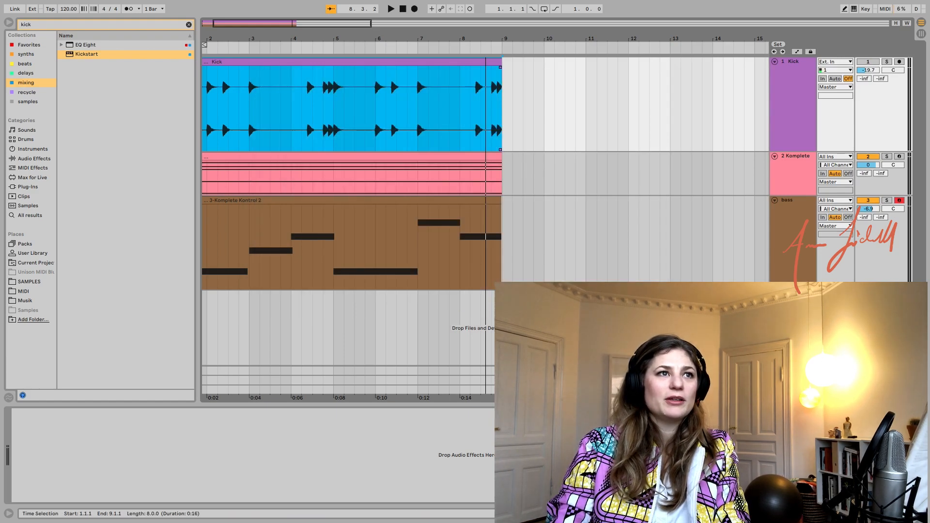
Select the chord clip on the Komplete track to show that track's Glue Compressor settings
scroll(371, 109, left, 2)
click(371, 156)
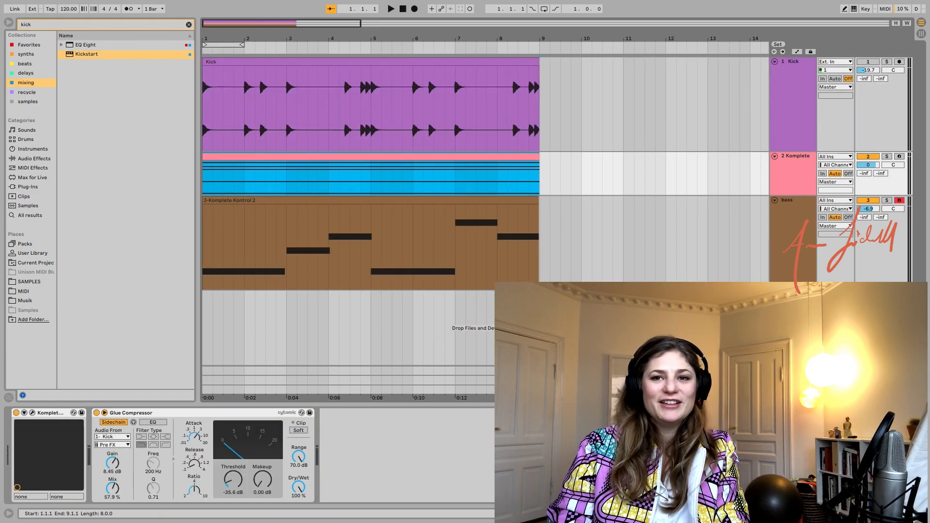